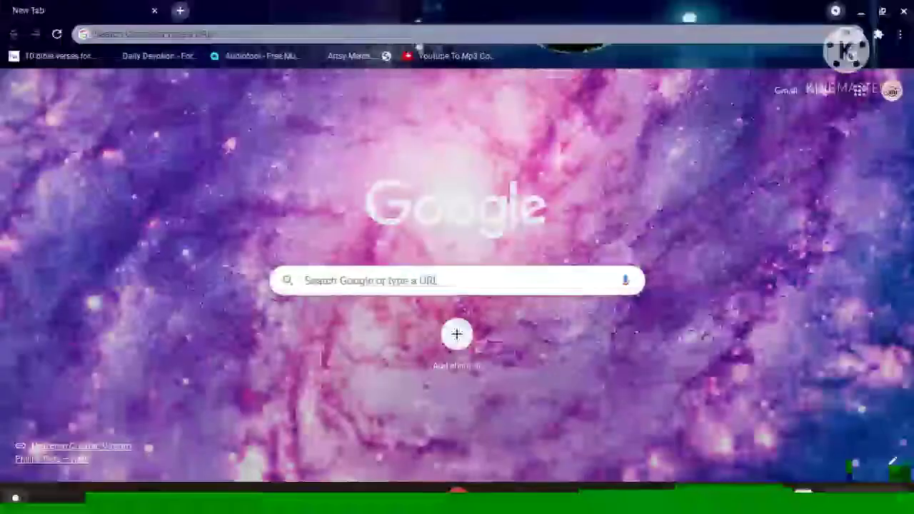
# - Open the Files app and browse the SD card to the 100NIKON folder inside DCIM
pyautogui.click(15, 498)
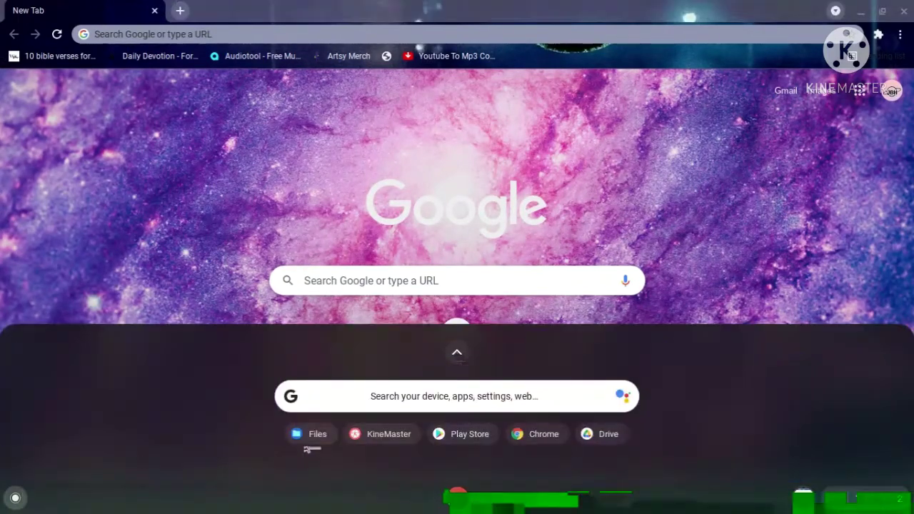
pyautogui.click(309, 436)
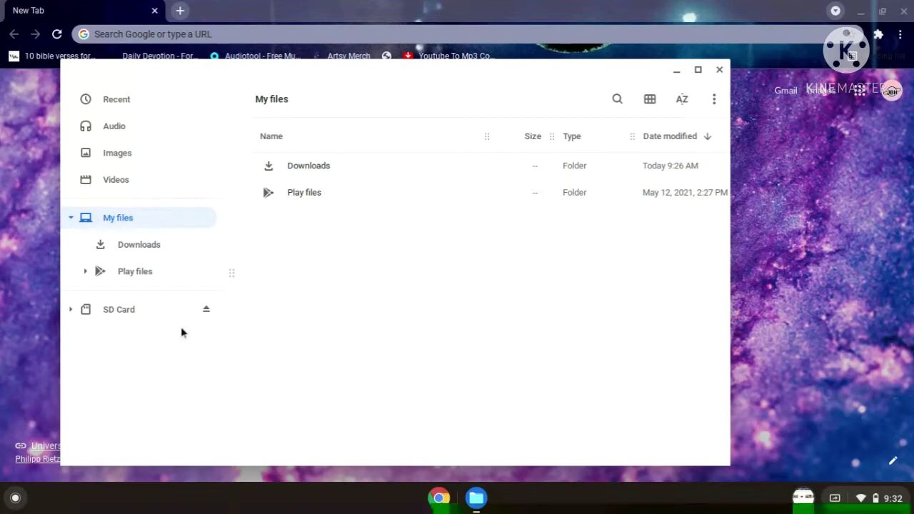
pyautogui.click(109, 314)
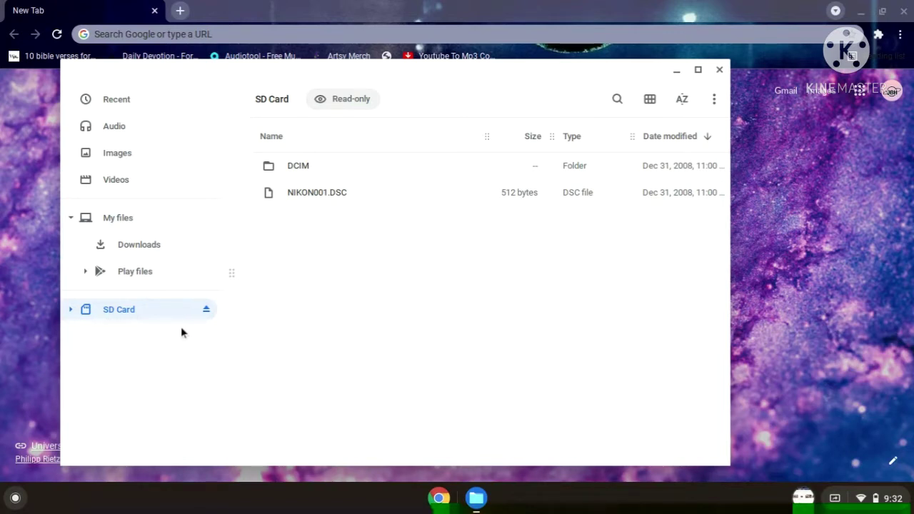
pyautogui.doubleClick(311, 168)
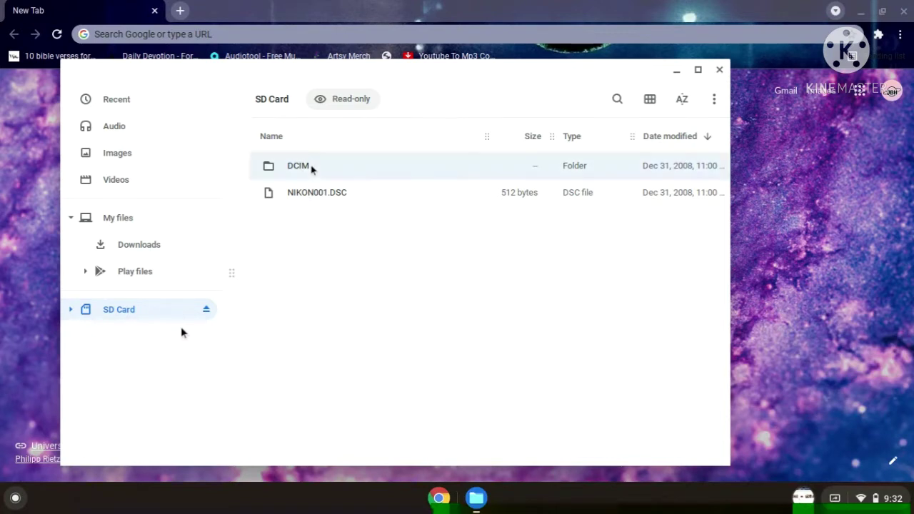
pyautogui.doubleClick(351, 169)
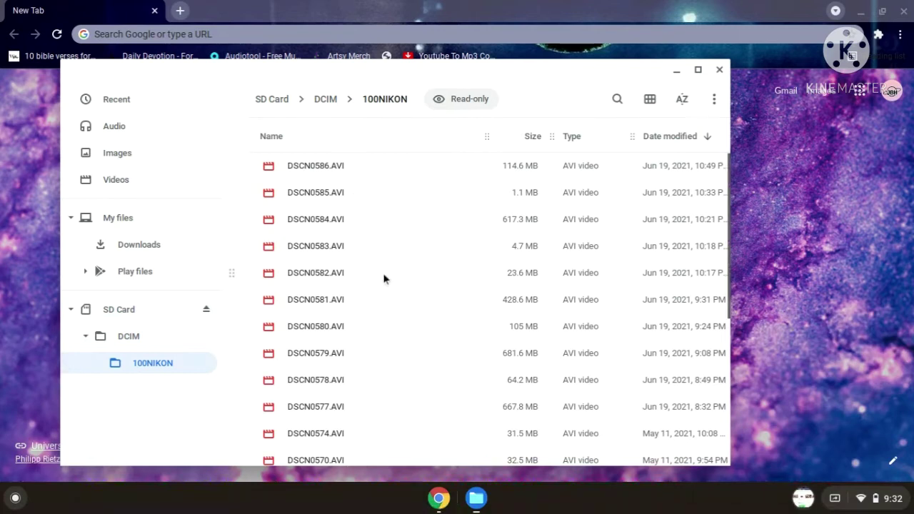
# - Preview the DSCN0539.AVI video from the 100NIKON folder, and close the player and the Files window
pyautogui.scroll(-3, 382, 286)
pyautogui.scroll(-3, 371, 300)
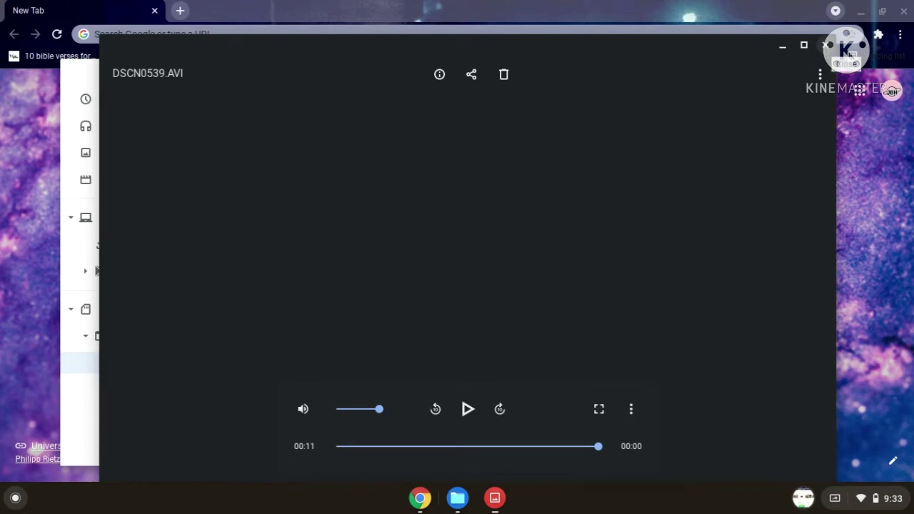
pyautogui.click(826, 45)
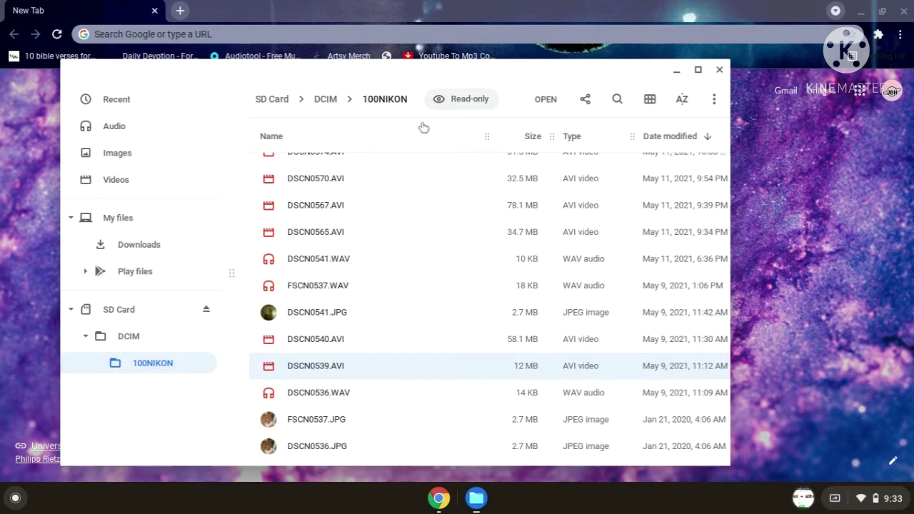
pyautogui.click(722, 72)
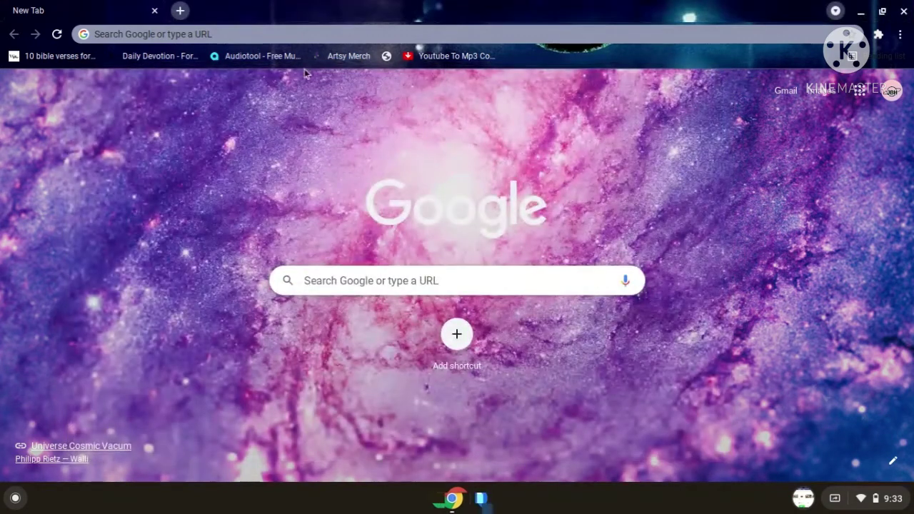
# - Open the AVI to MP4 converter at cloudconvert.com/avi-to-mp4 in the browser
pyautogui.click(250, 34)
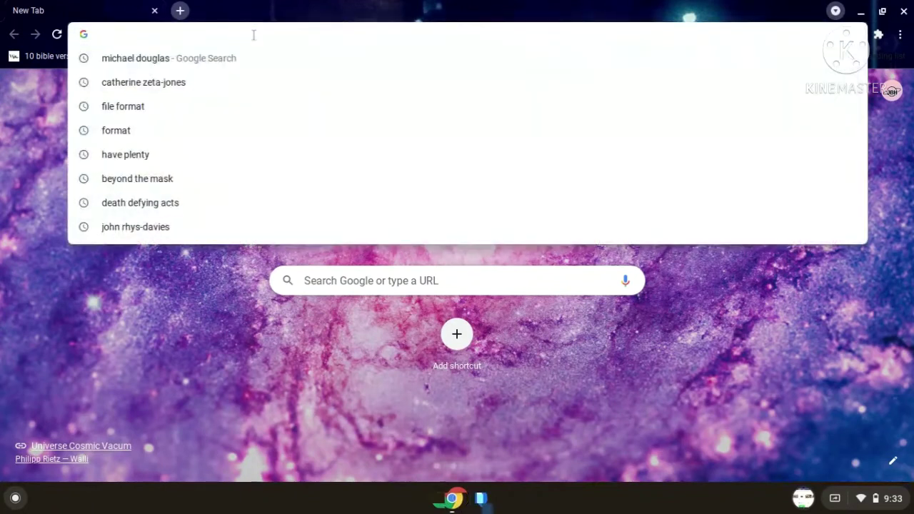
pyautogui.write('clou')
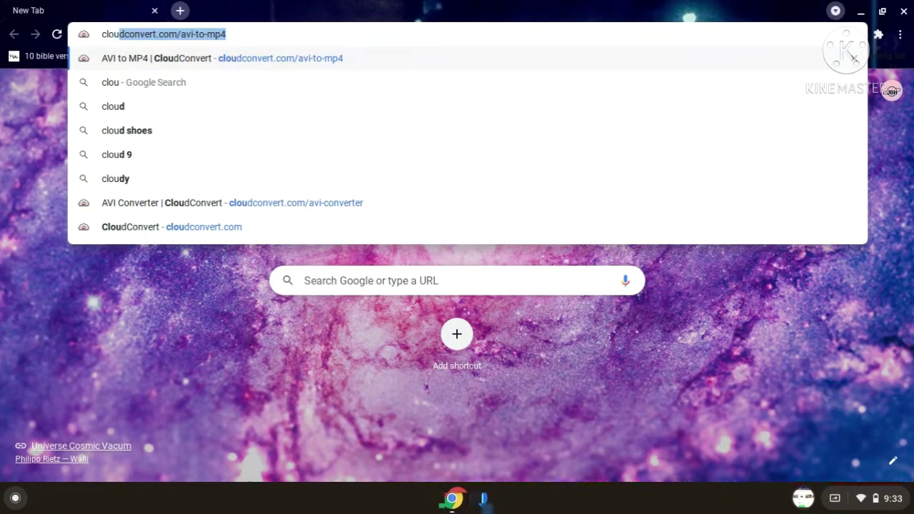
pyautogui.write('dconvert.com/avi-to-mp4')
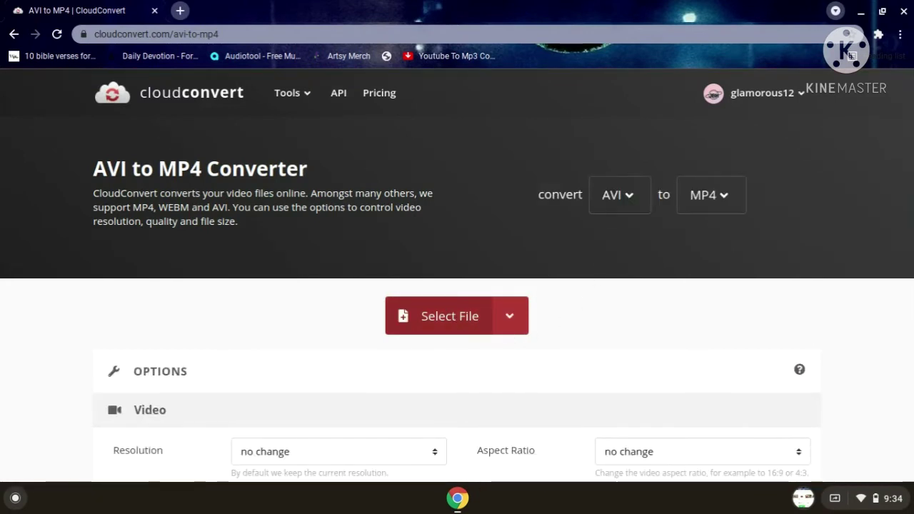
# - Start selecting a file for conversion and browse to the SD card's DCIM/100NIKON folder
pyautogui.click(457, 317)
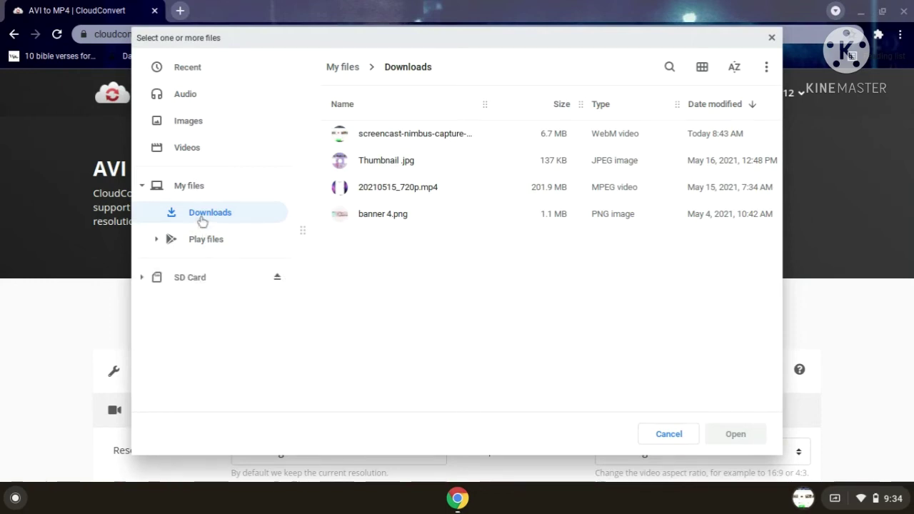
pyautogui.click(206, 279)
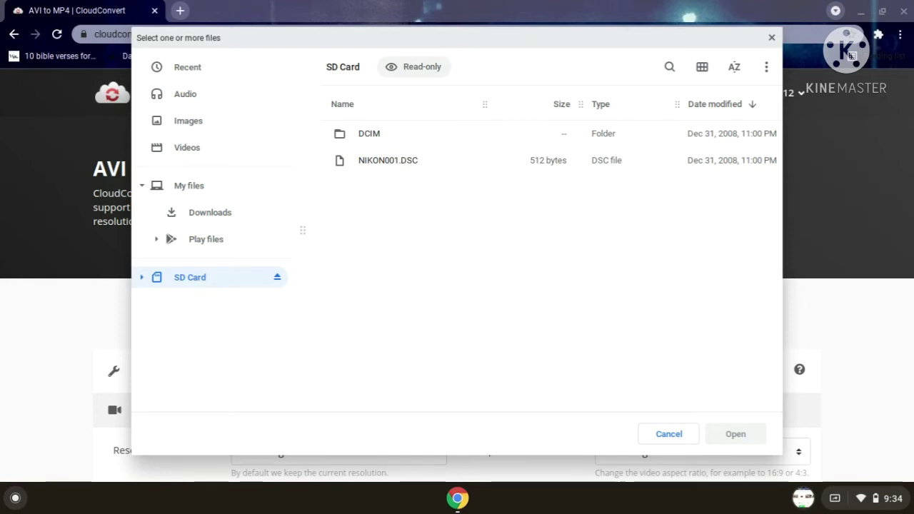
pyautogui.doubleClick(396, 145)
pyautogui.doubleClick(395, 146)
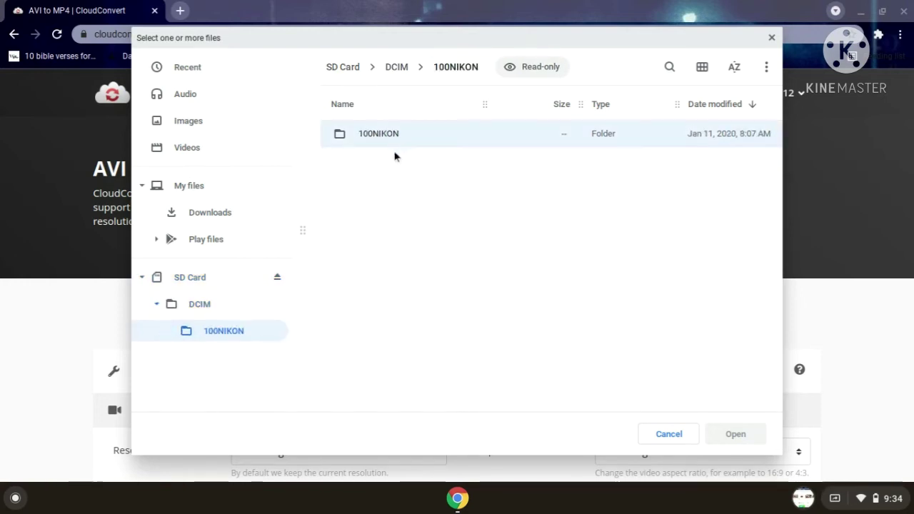
pyautogui.click(399, 148)
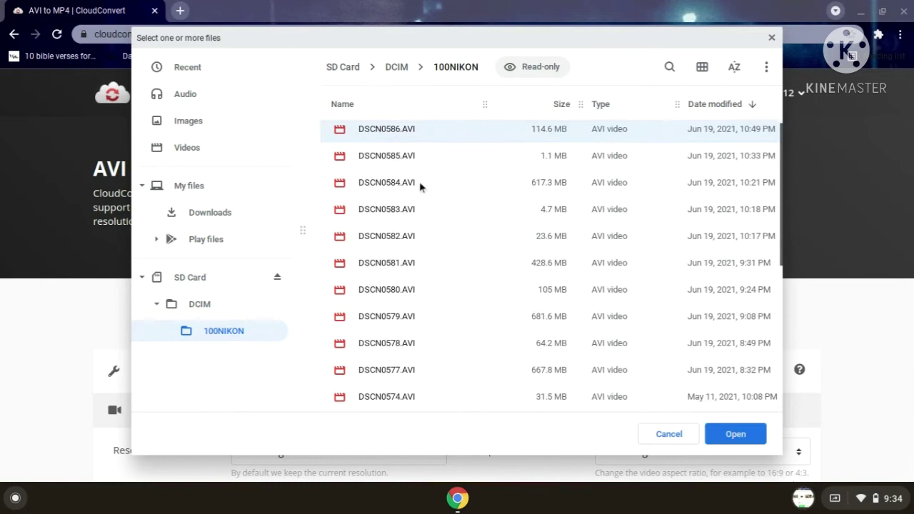
# - Add DSCN0539.AVI from the 100NIKON folder as the file to convert to MP4
pyautogui.scroll(-3, 419, 181)
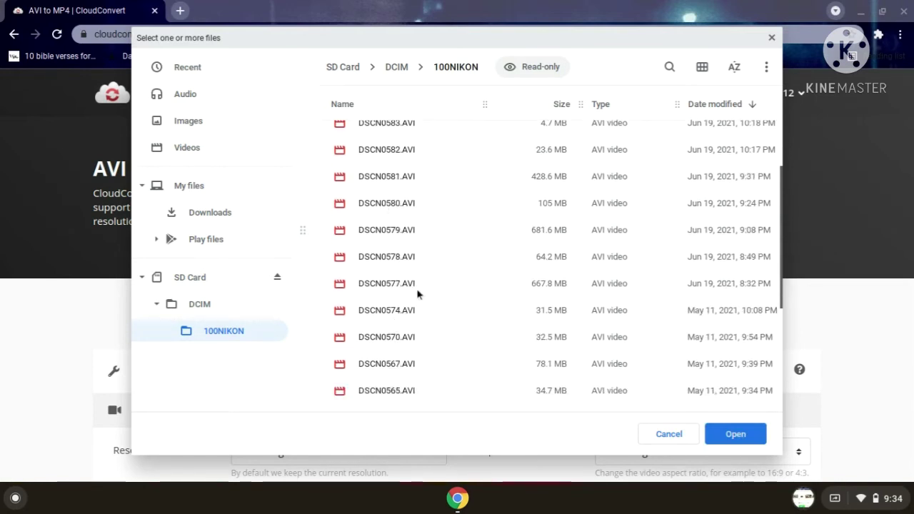
pyautogui.scroll(1, 419, 280)
pyautogui.scroll(-5, 418, 279)
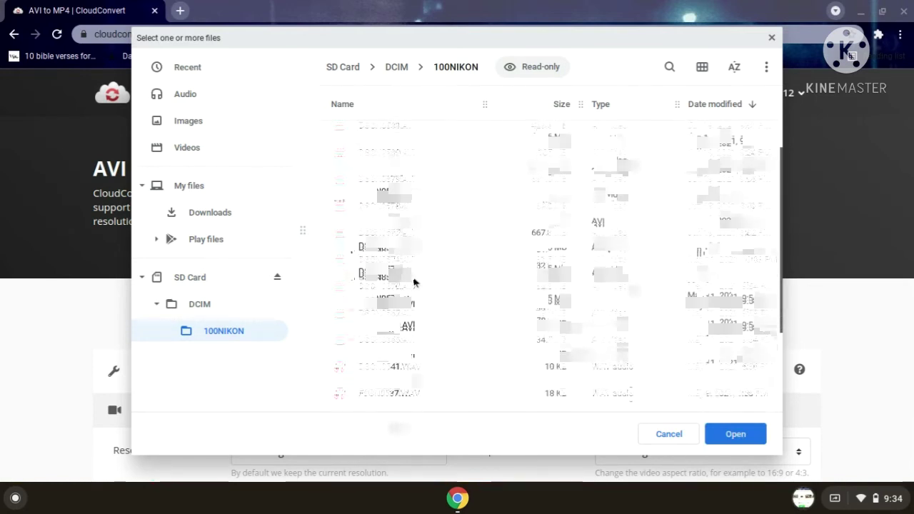
pyautogui.scroll(-3, 414, 288)
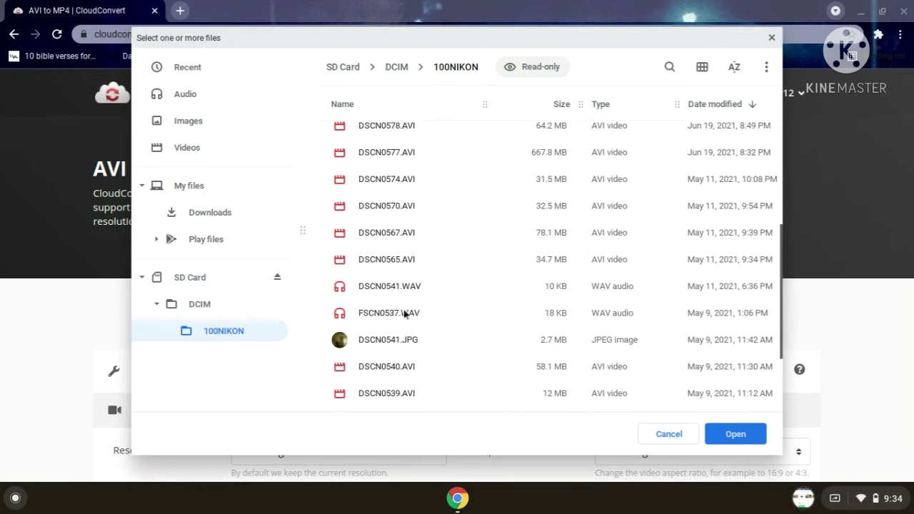
pyautogui.scroll(-2, 428, 305)
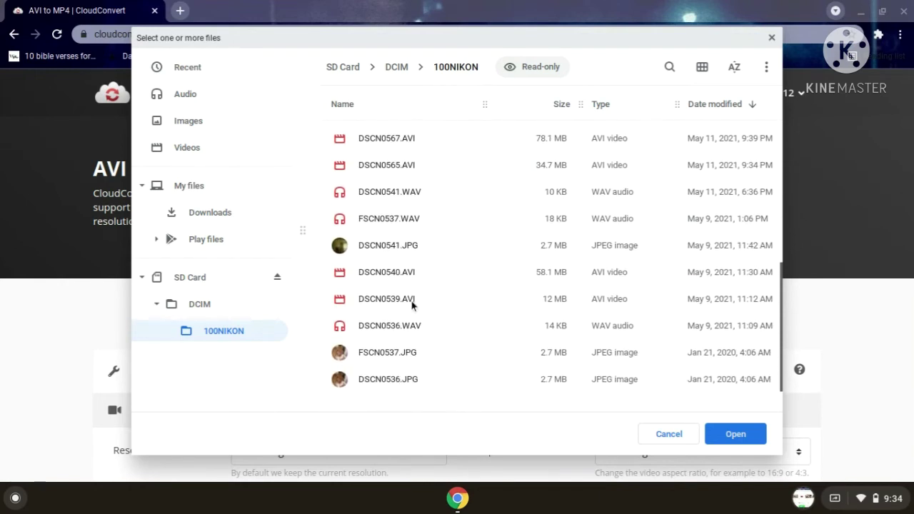
pyautogui.click(412, 301)
pyautogui.doubleClick(412, 300)
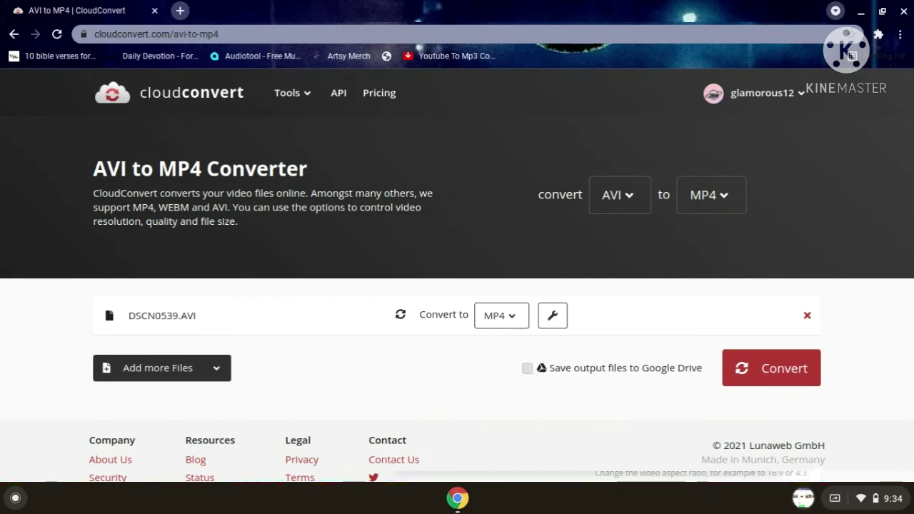
# - Enable saving the output files to Google Drive and start converting DSCN0539.AVI to MP4
pyautogui.click(528, 369)
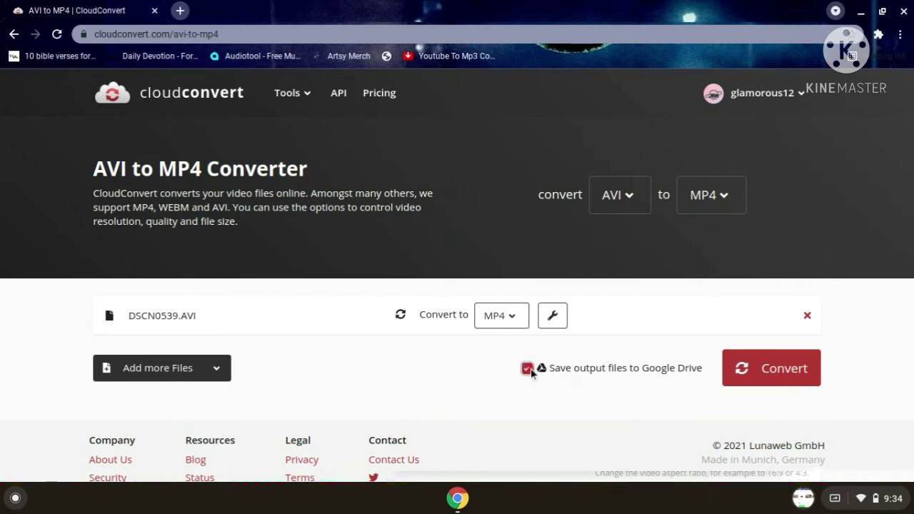
pyautogui.click(739, 376)
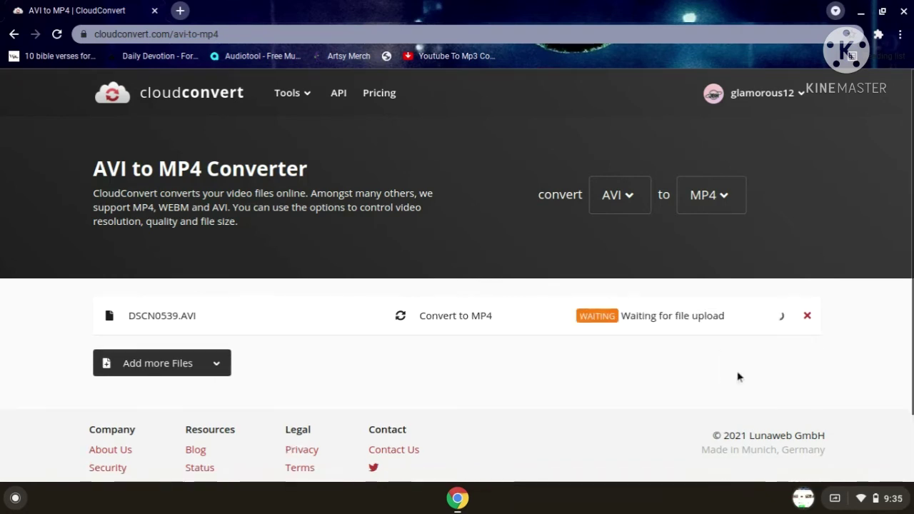
pyautogui.rightClick(738, 376)
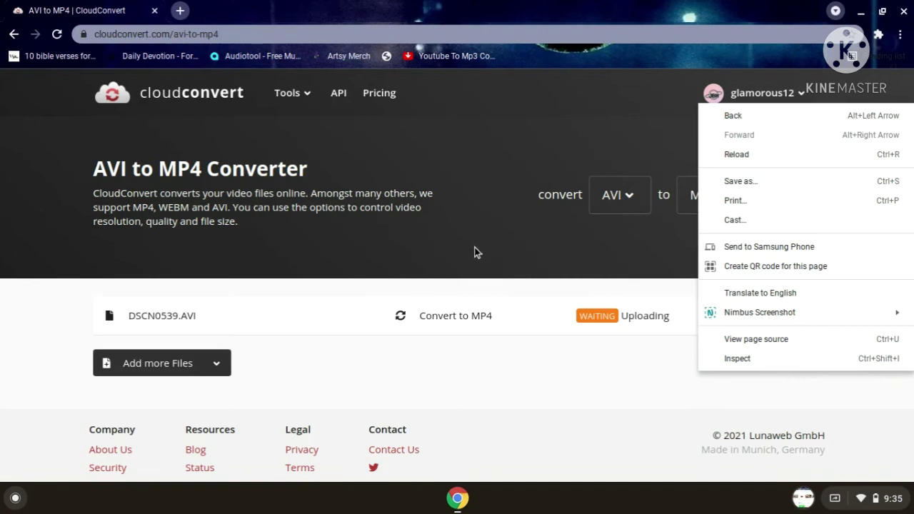
pyautogui.click(507, 253)
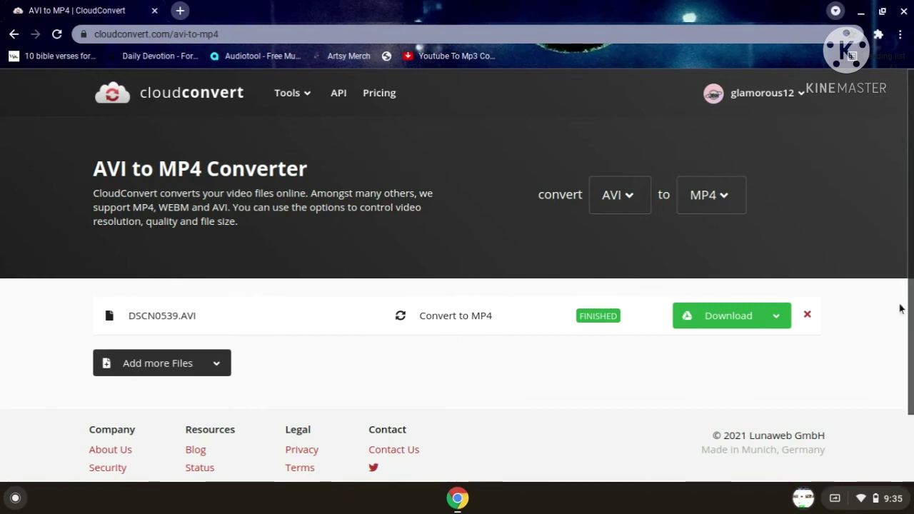
pyautogui.click(879, 34)
pyautogui.click(738, 174)
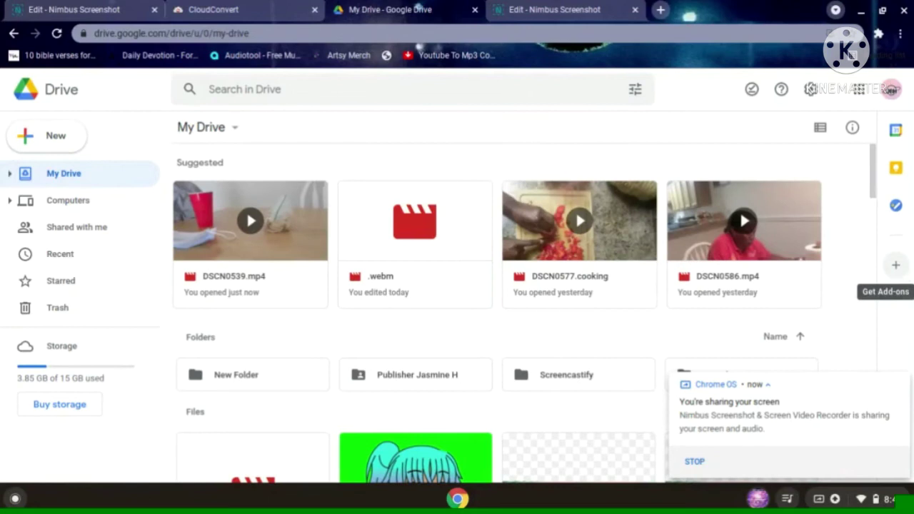
# - Open the converted DSCN0539.mp4 from the suggested files in Google Drive and play it
pyautogui.click(256, 280)
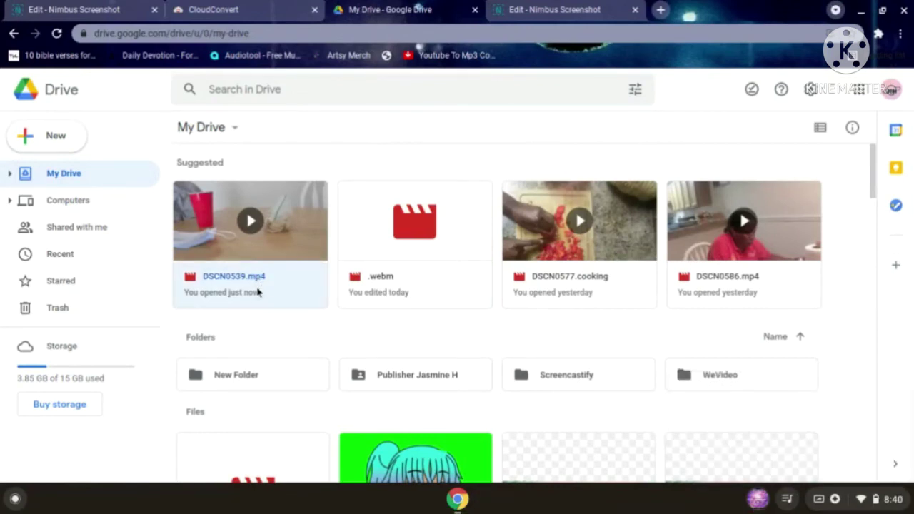
pyautogui.doubleClick(256, 278)
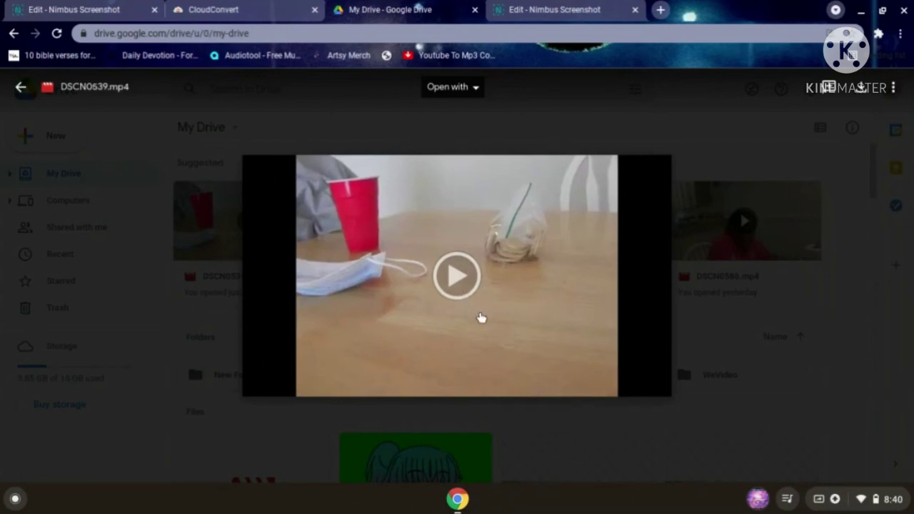
pyautogui.click(455, 277)
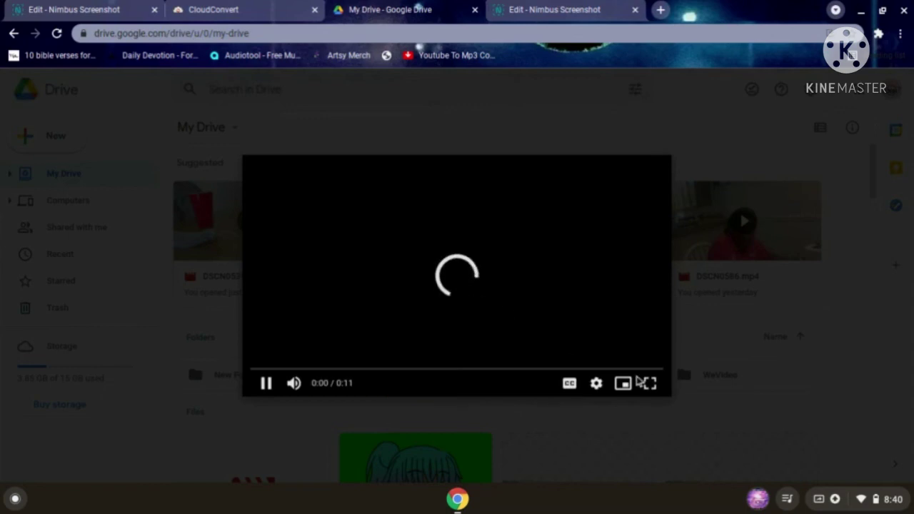